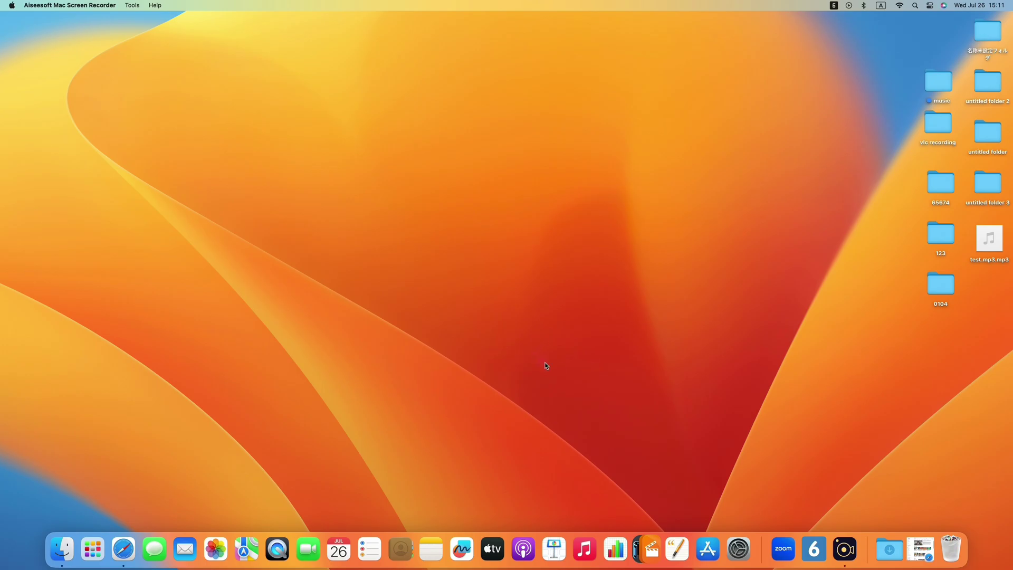
Play the "How to Find Deleted Messages on iPhone" video from the Appgeeker channel, dismiss the World Cup offer, and put the browser window away
{"action": "left_click", "coordinate": [921, 549]}
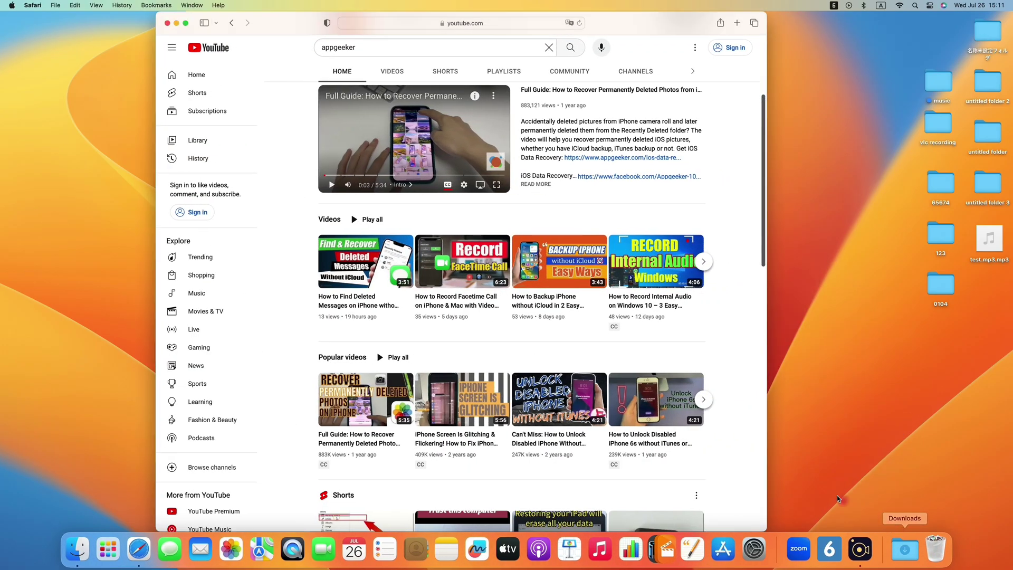
{"action": "left_click", "coordinate": [364, 260]}
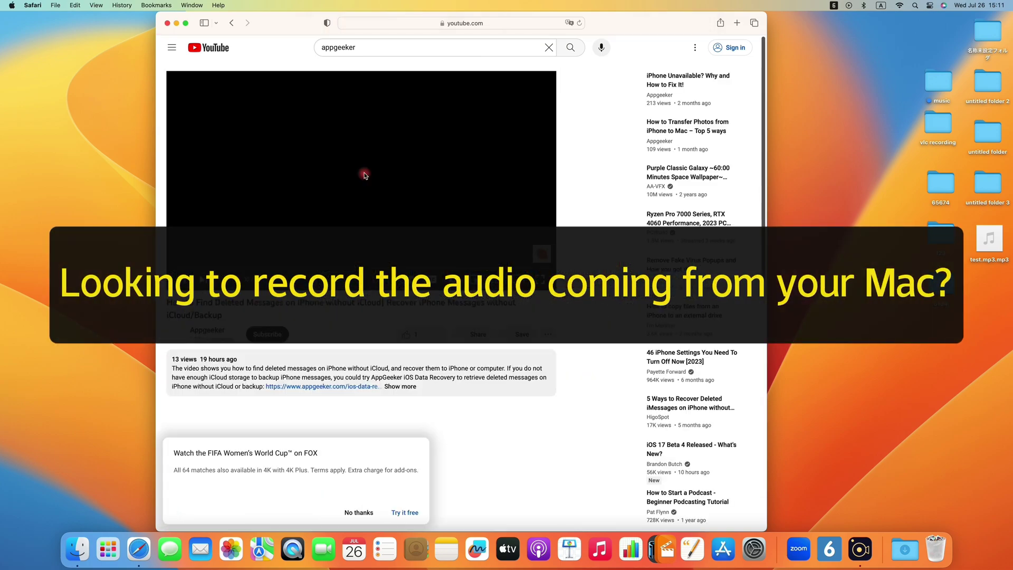
{"action": "left_click", "coordinate": [360, 513]}
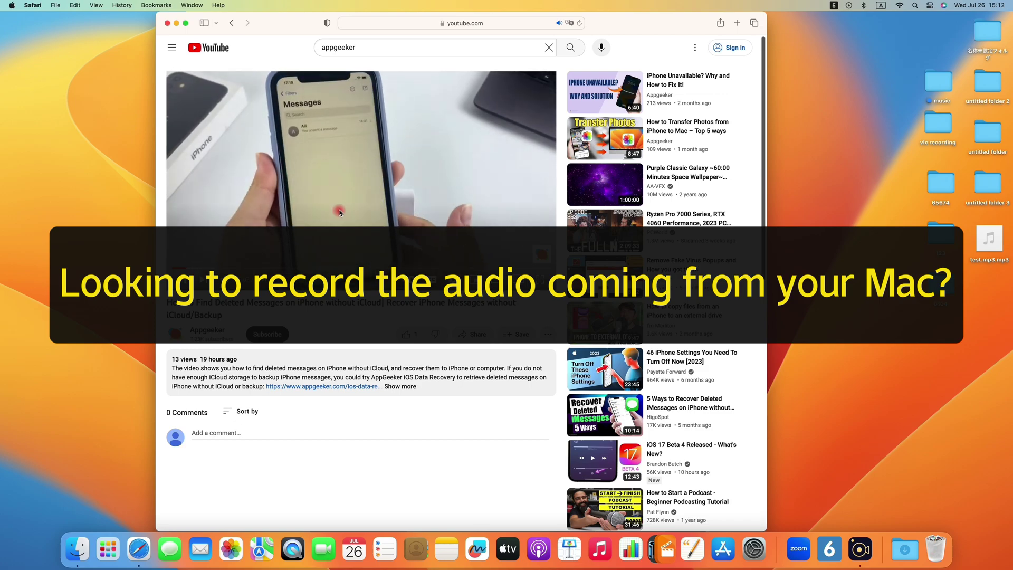
{"action": "left_click", "coordinate": [166, 22]}
Search Launchpad for "qu" and launch QuickTime Player
{"action": "left_click", "coordinate": [103, 546]}
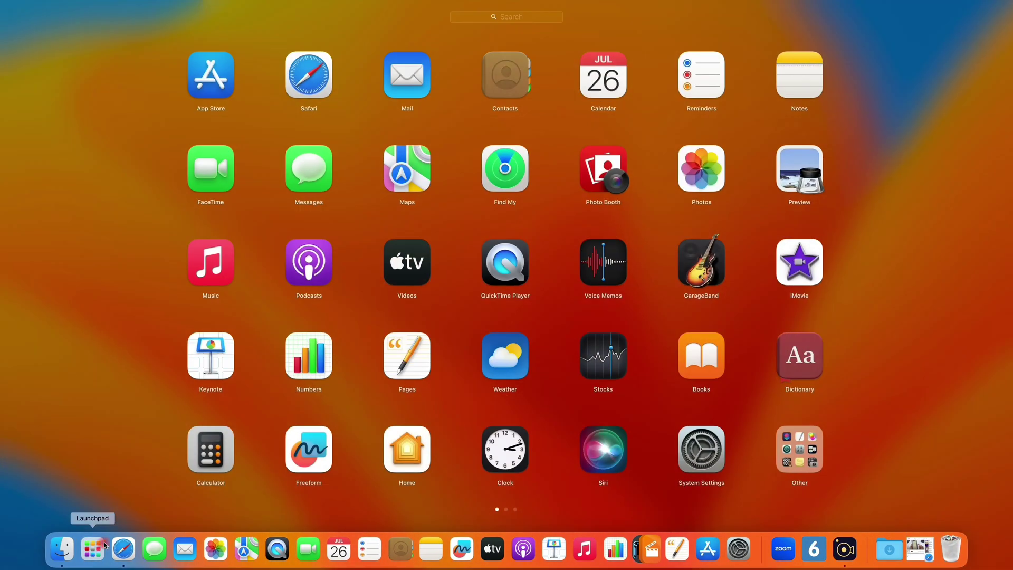
{"action": "left_click", "coordinate": [502, 17]}
{"action": "type", "text": "qu"}
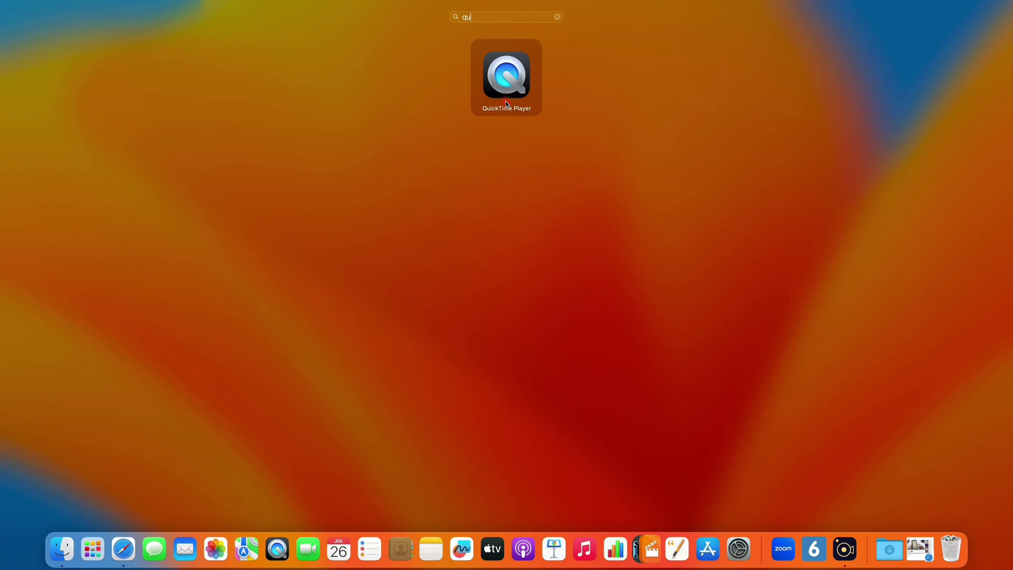
{"action": "left_click", "coordinate": [507, 186]}
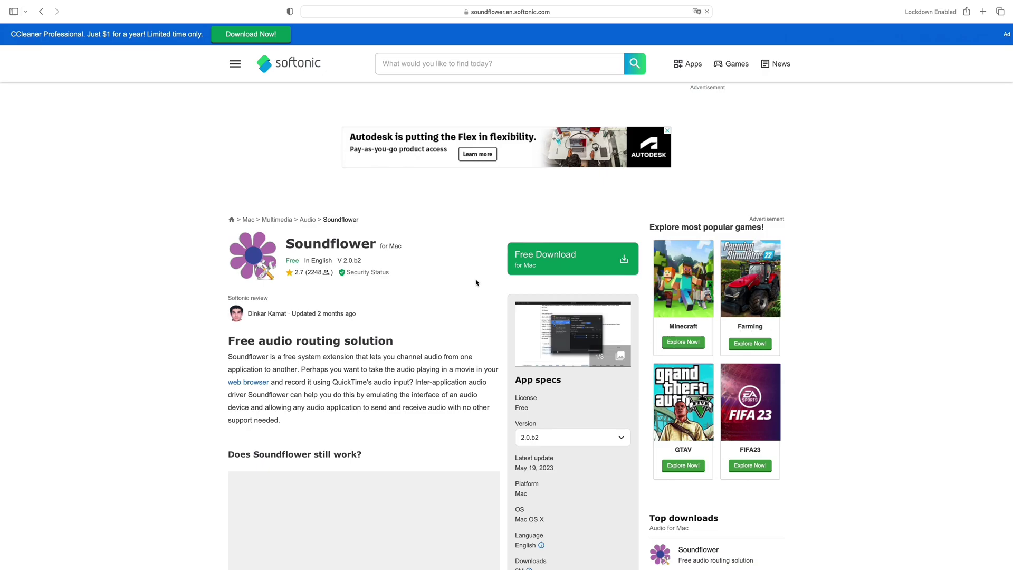
Close the banner ad on the Softonic page and start the free Soundflower for Mac download
{"action": "left_click", "coordinate": [668, 130]}
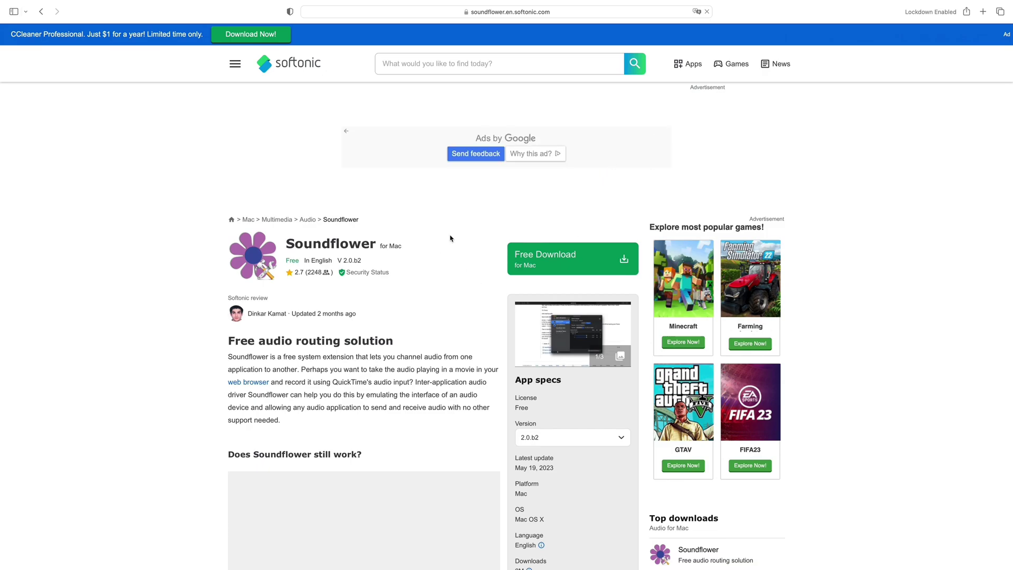
{"action": "scroll", "coordinate": [442, 273], "scroll_direction": "down", "scroll_amount": 5}
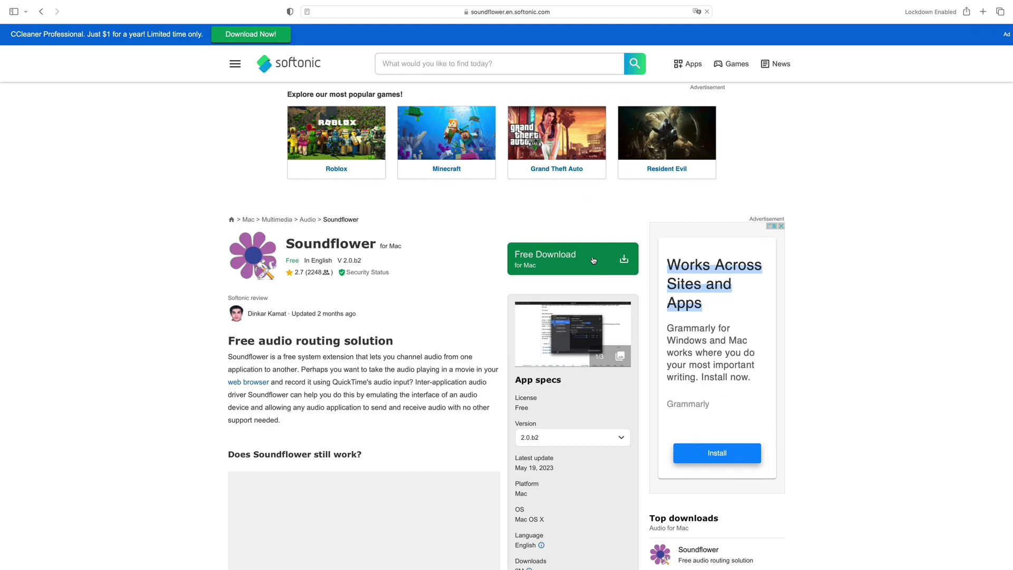
{"action": "left_click", "coordinate": [593, 260]}
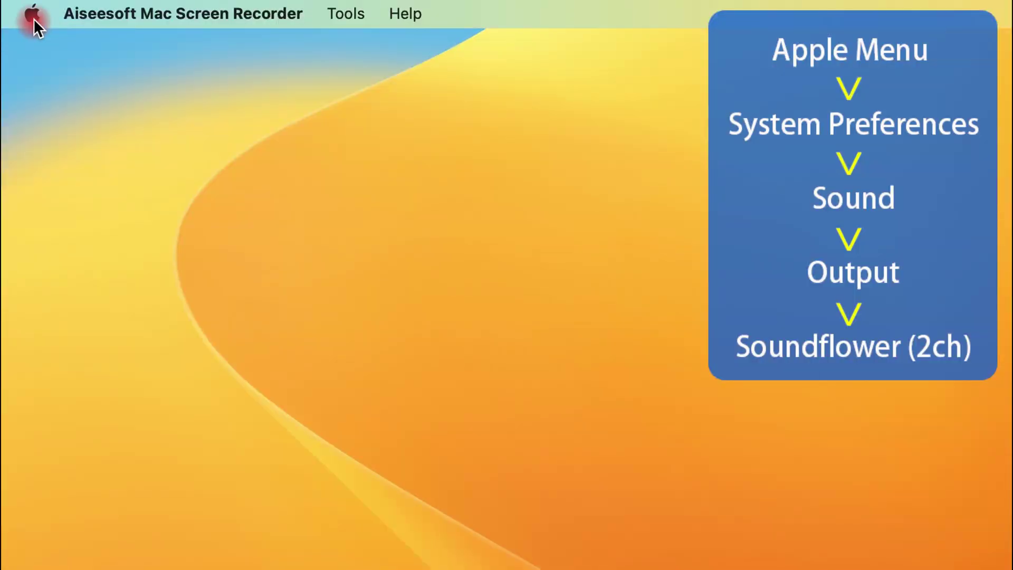
Set the Mac's sound output device to Soundflower 2ch in System Settings
{"action": "left_click", "coordinate": [33, 16]}
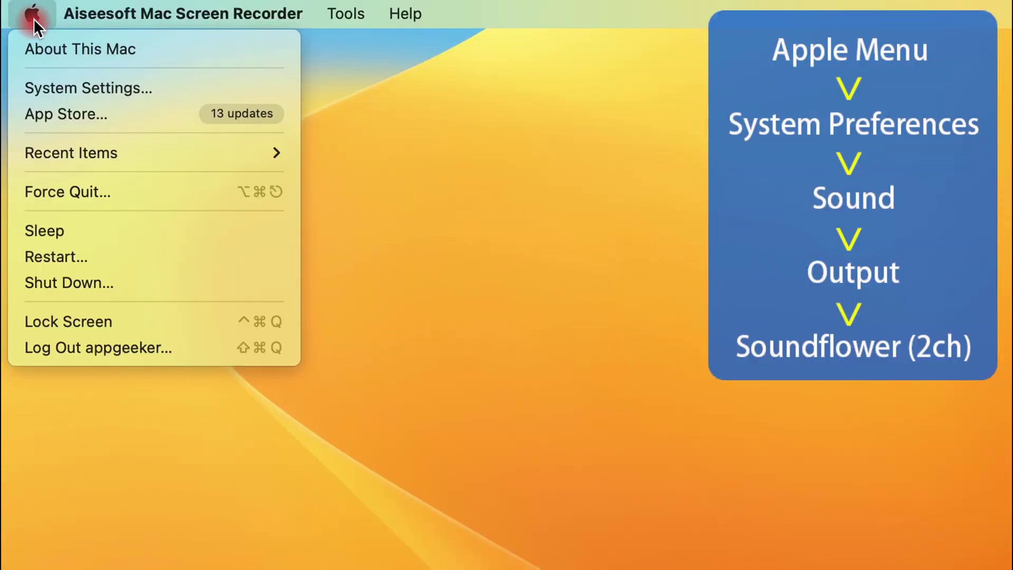
{"action": "left_click", "coordinate": [50, 86]}
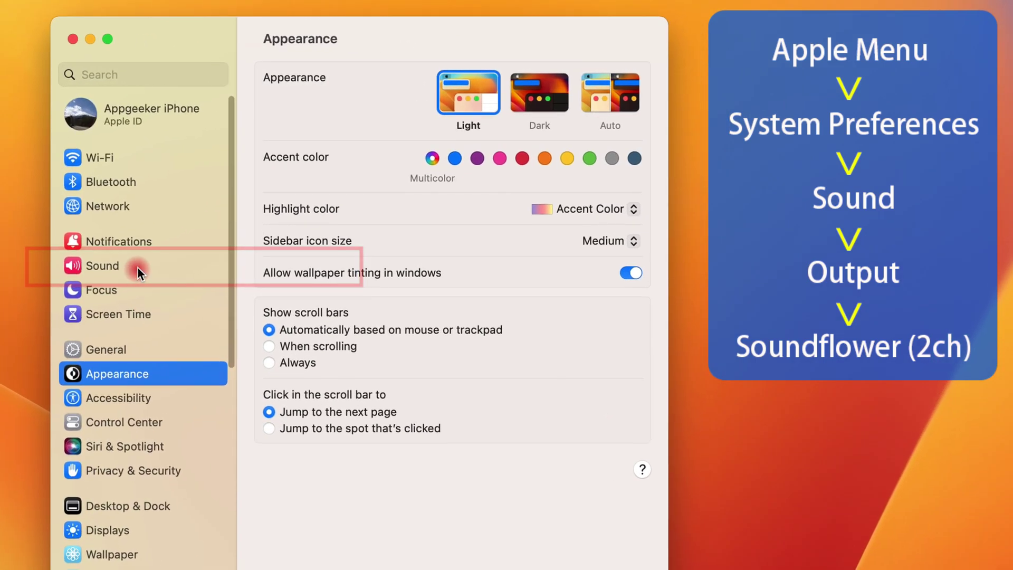
{"action": "left_click", "coordinate": [275, 236]}
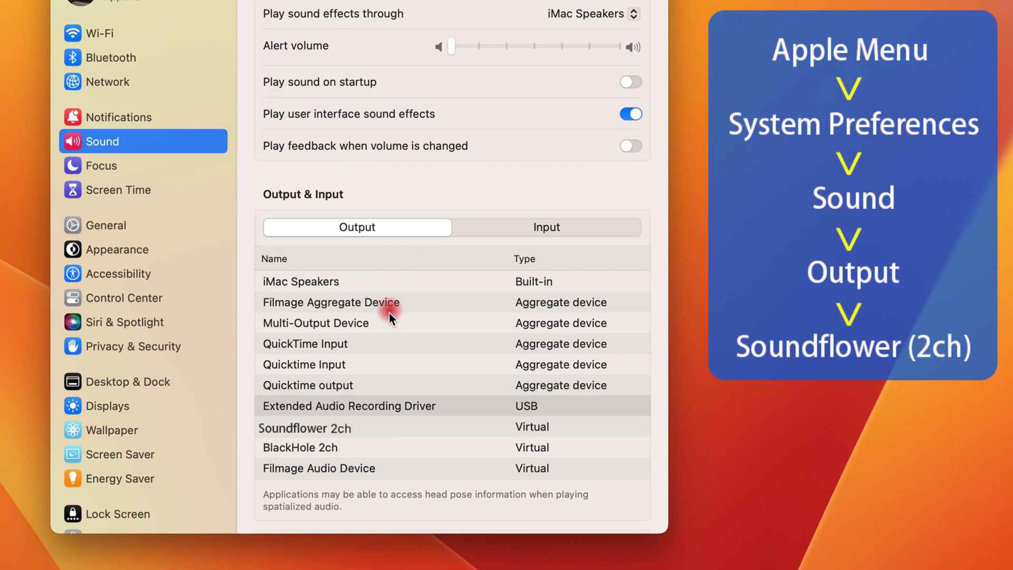
{"action": "left_click", "coordinate": [366, 426]}
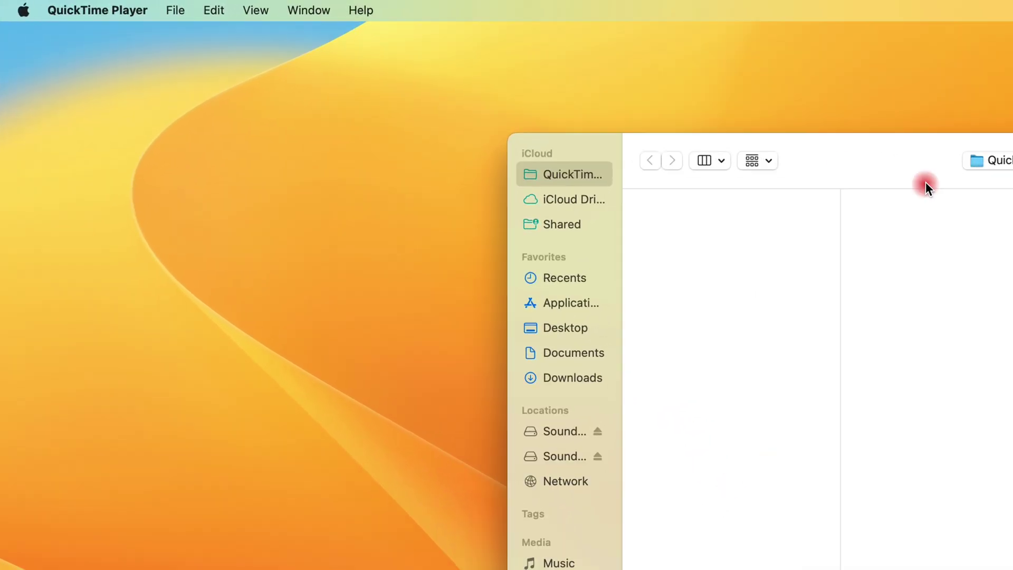
Create a new audio recording in QuickTime Player with Soundflower (2ch) as the microphone source
{"action": "left_click", "coordinate": [178, 10]}
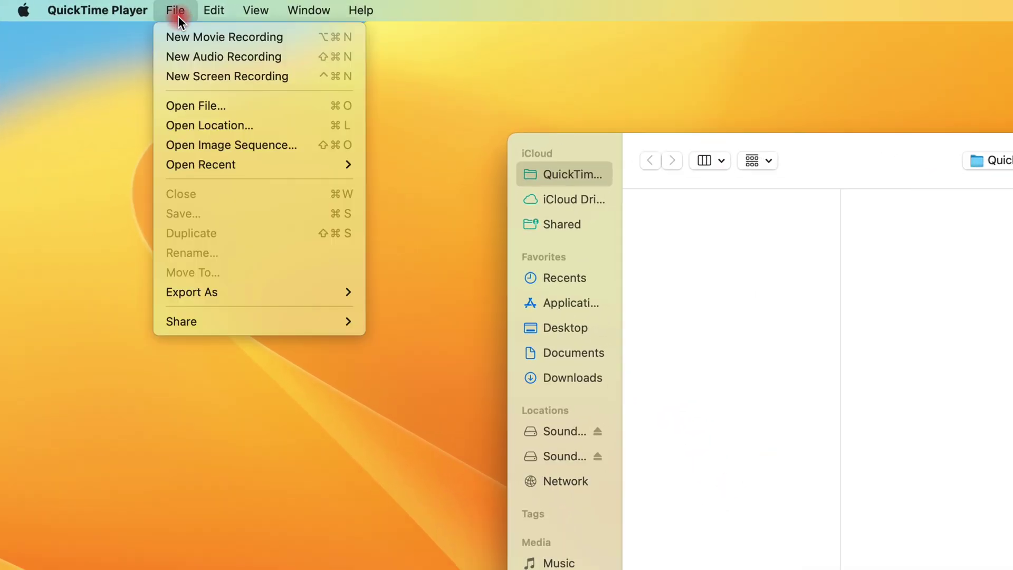
{"action": "left_click", "coordinate": [189, 56]}
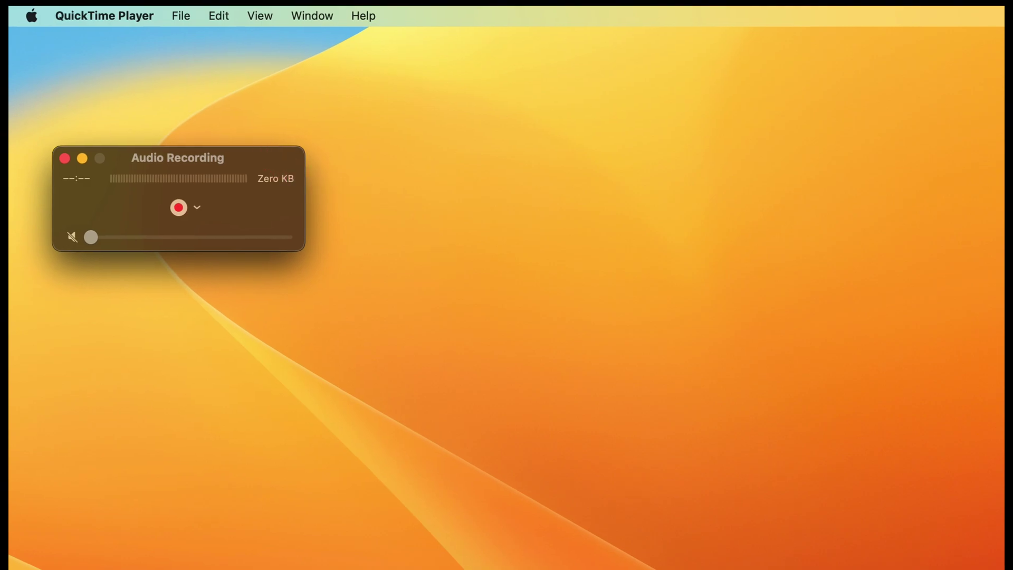
{"action": "left_click", "coordinate": [197, 207]}
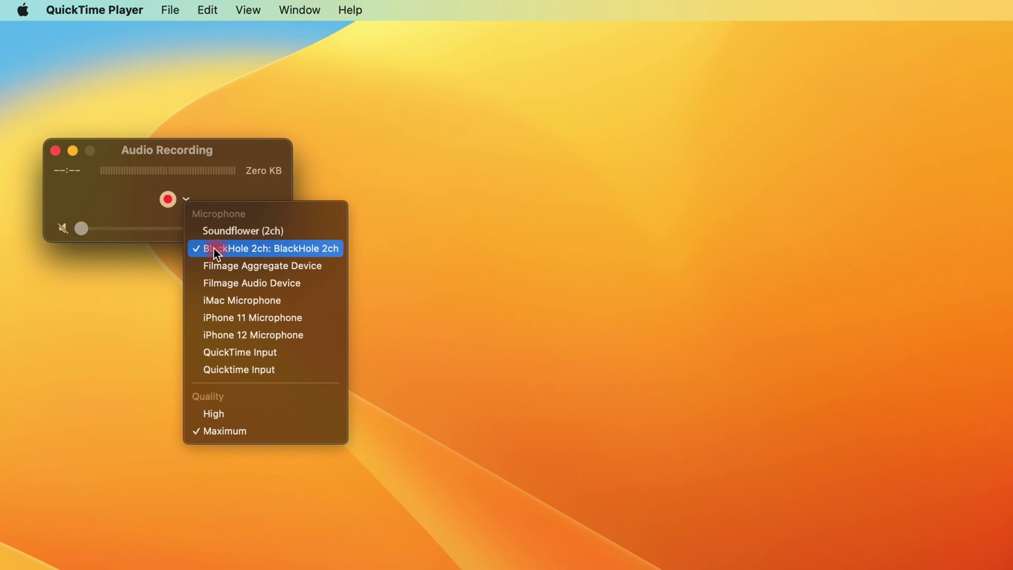
{"action": "left_click", "coordinate": [221, 278]}
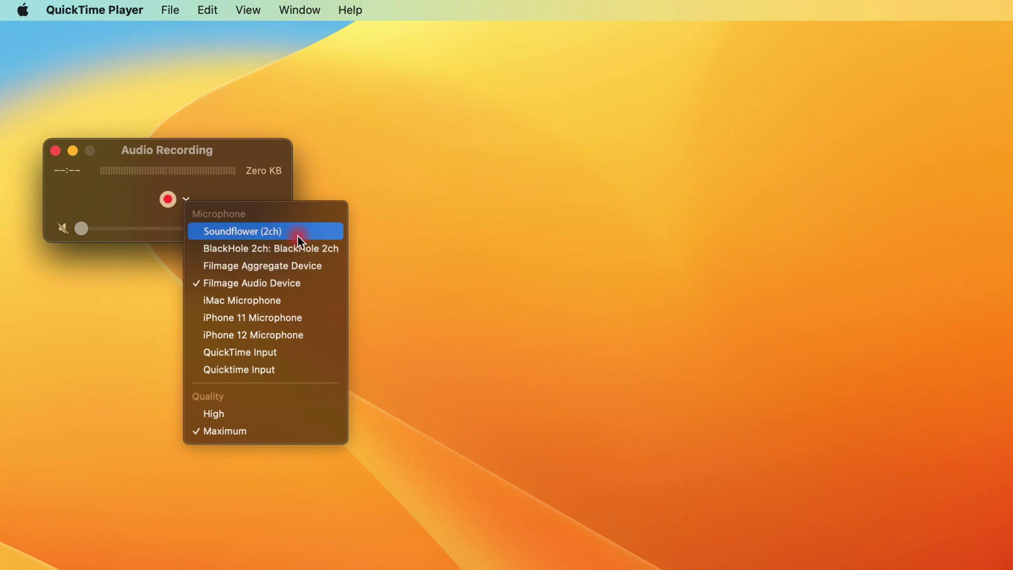
{"action": "left_click", "coordinate": [297, 236]}
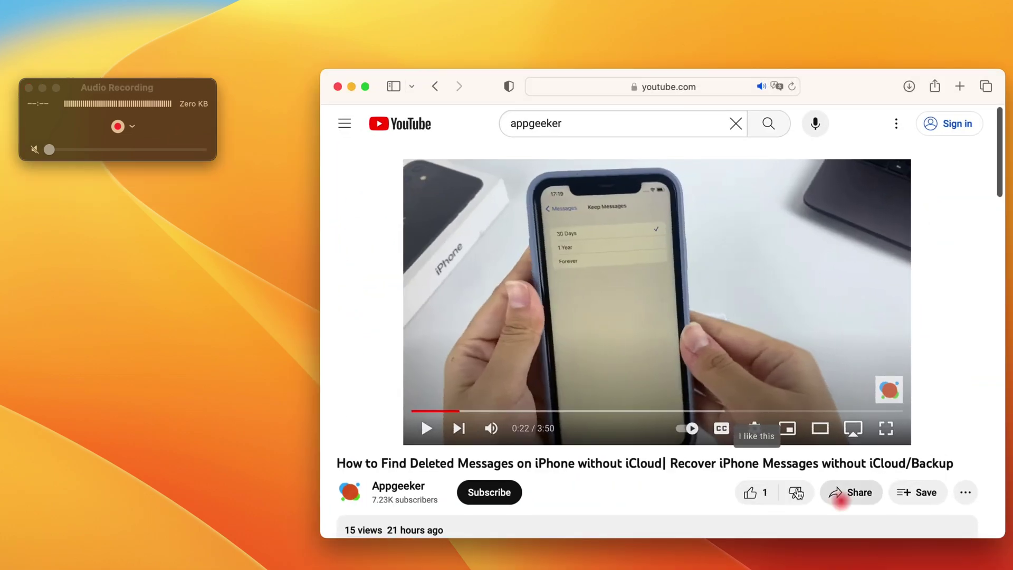
Play the YouTube video in Safari, record its audio with QuickTime Player, and stop the recording
{"action": "left_click", "coordinate": [425, 437]}
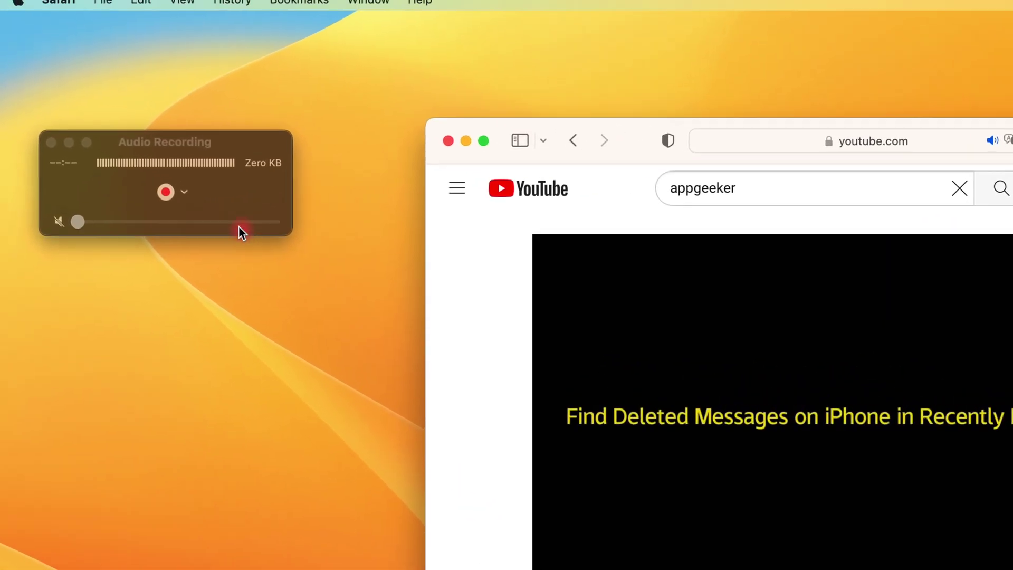
{"action": "left_click", "coordinate": [130, 143]}
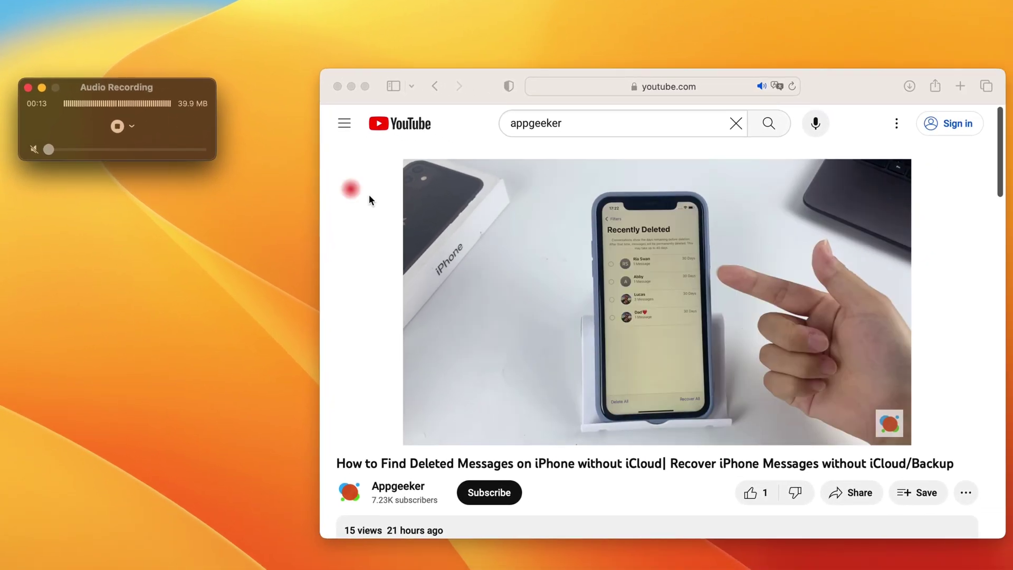
{"action": "left_click", "coordinate": [424, 425]}
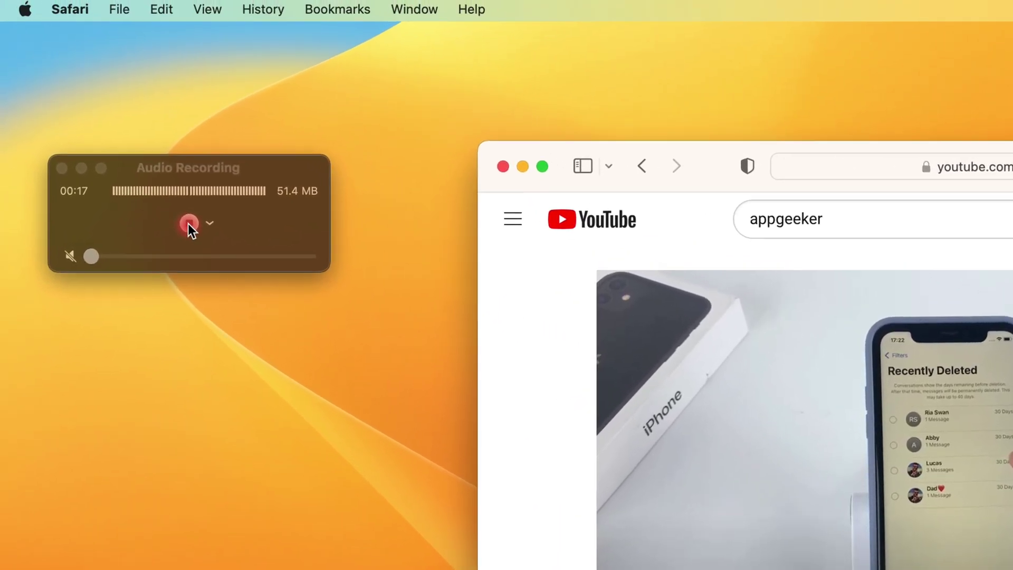
{"action": "left_click", "coordinate": [129, 139]}
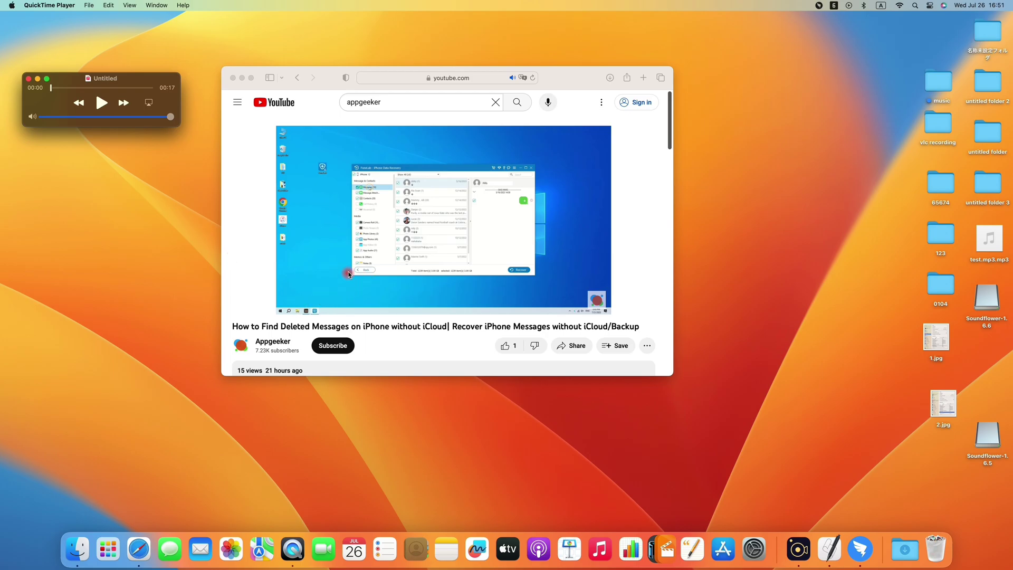
Pause the YouTube video and close the Safari window
{"action": "left_click", "coordinate": [293, 307]}
{"action": "left_click", "coordinate": [292, 305]}
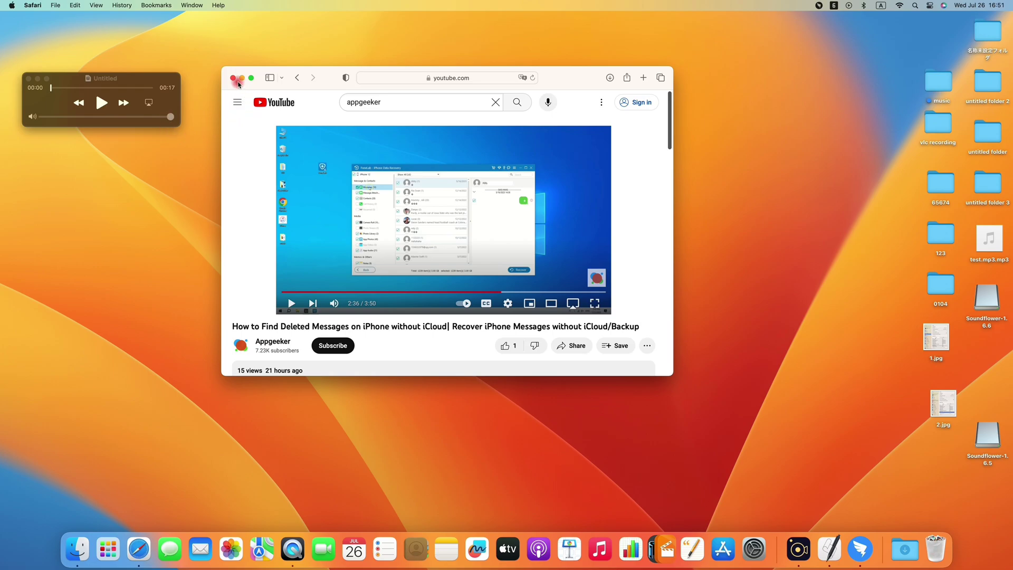
{"action": "left_click", "coordinate": [233, 78]}
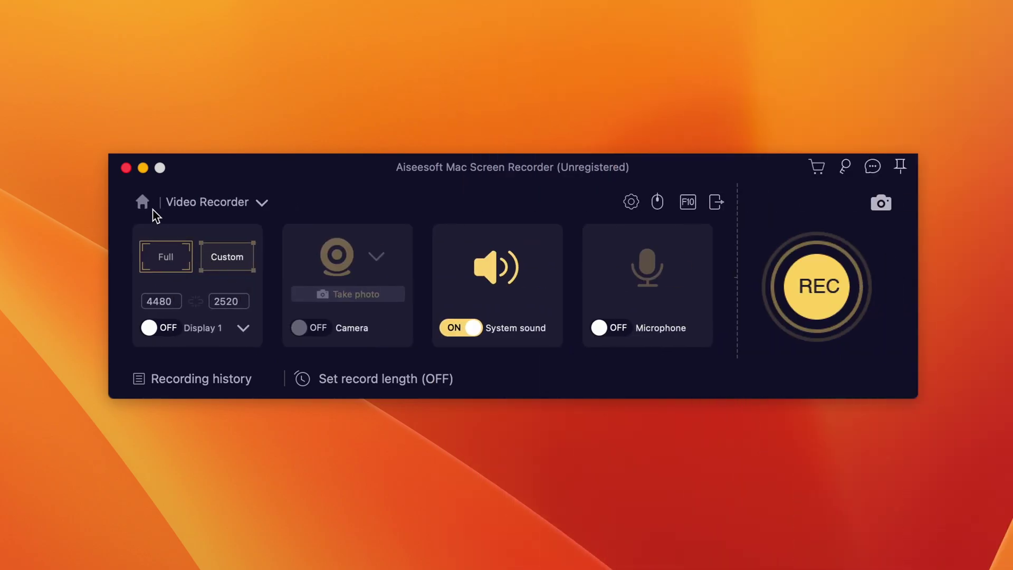
Switch Aiseesoft Mac Screen Recorder from Video Recorder to Audio Recorder mode
{"action": "left_click", "coordinate": [144, 202]}
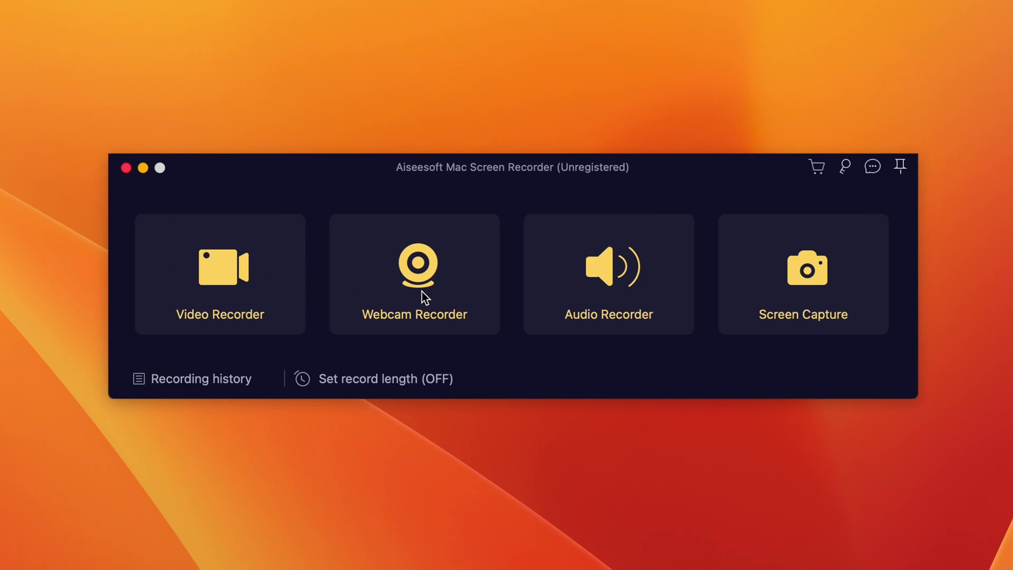
{"action": "left_click", "coordinate": [595, 287]}
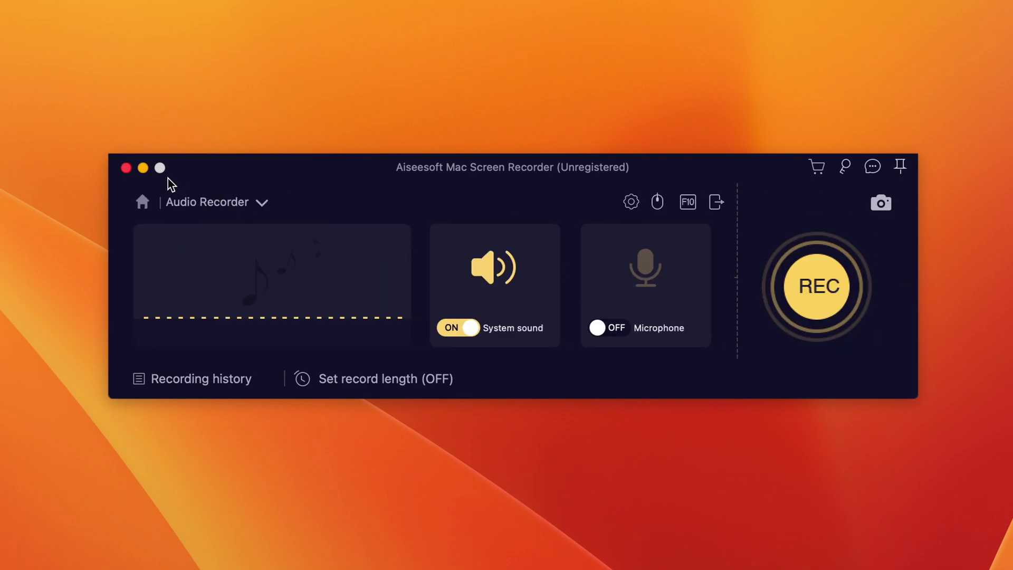
{"action": "left_click", "coordinate": [147, 200]}
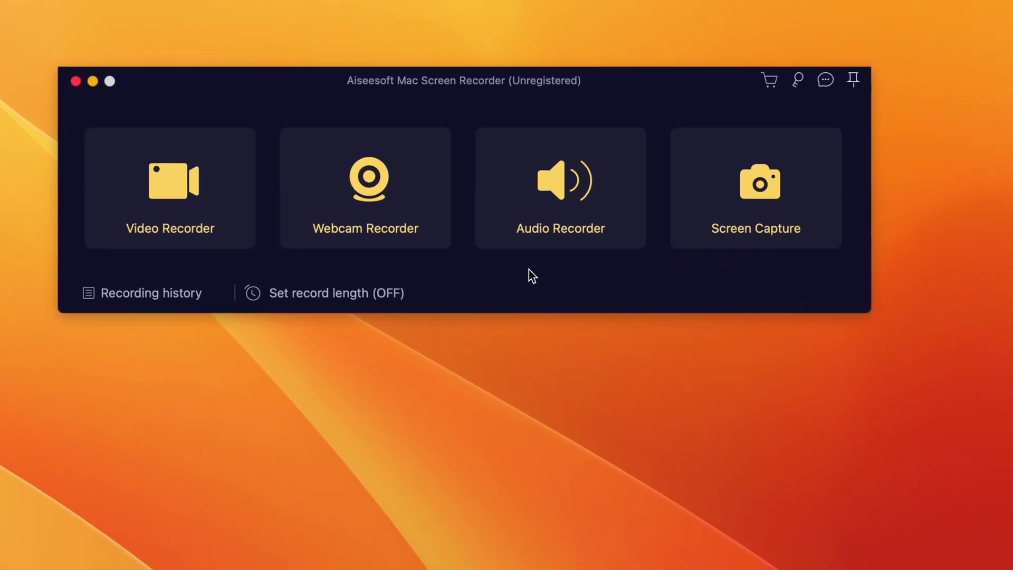
{"action": "left_click", "coordinate": [380, 147]}
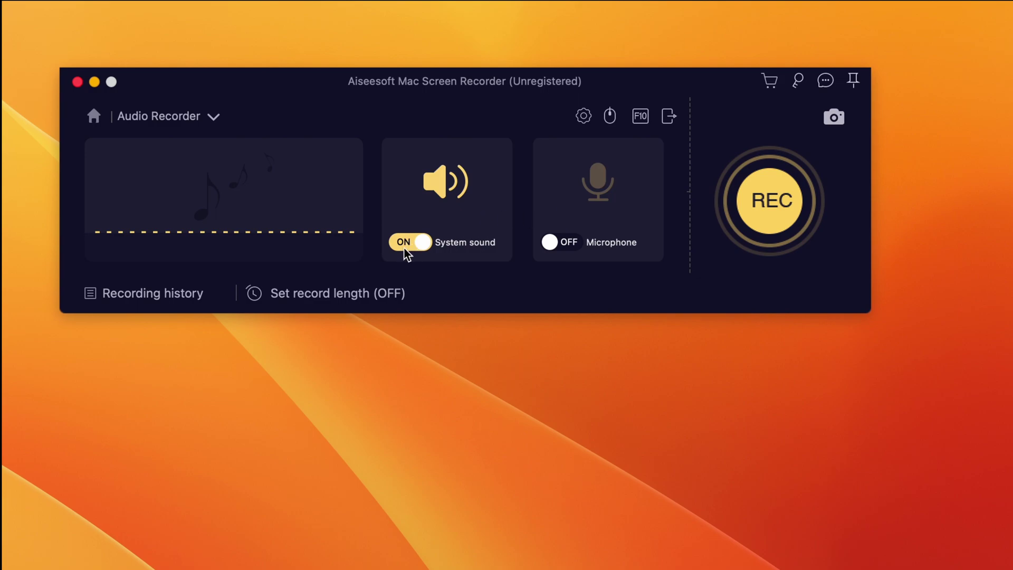
Toggle system sound off and back on, and the microphone on and back off
{"action": "left_click", "coordinate": [419, 246]}
{"action": "left_click", "coordinate": [423, 248]}
{"action": "left_click", "coordinate": [565, 246]}
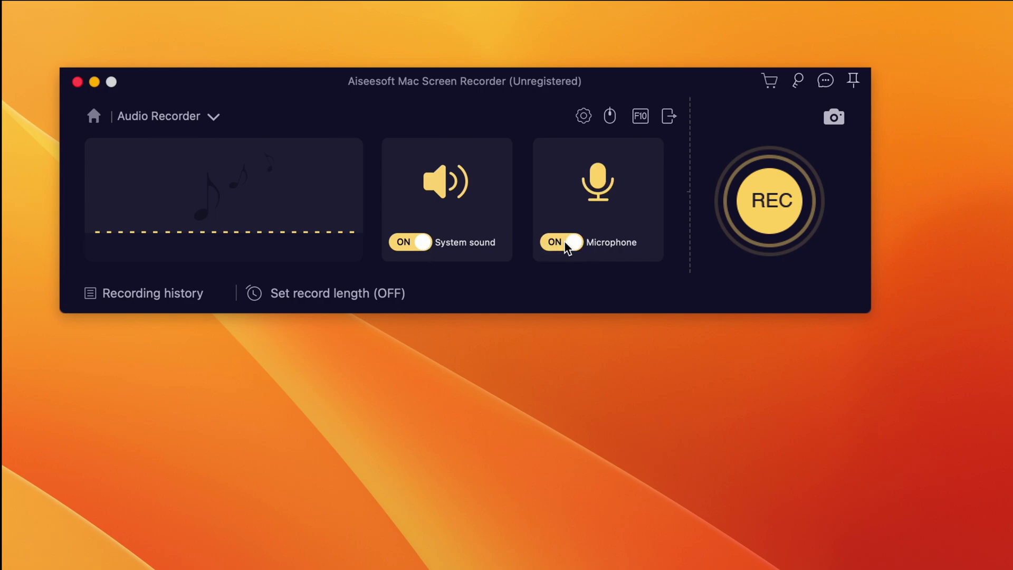
{"action": "left_click", "coordinate": [568, 244]}
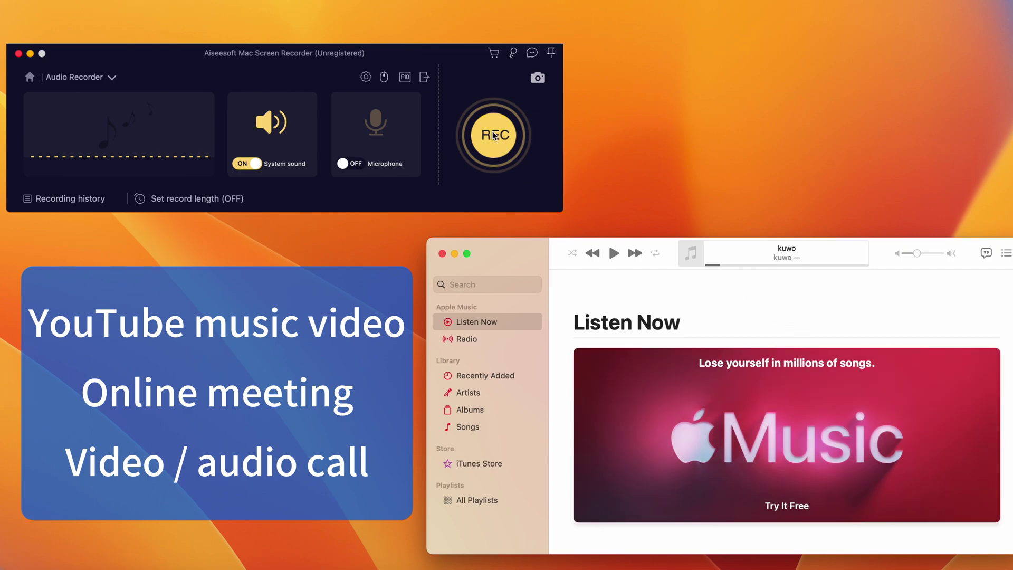
Record the Music app's audio with one pause and resume, stop the recording, and move its preview window fully into view
{"action": "left_click", "coordinate": [493, 135]}
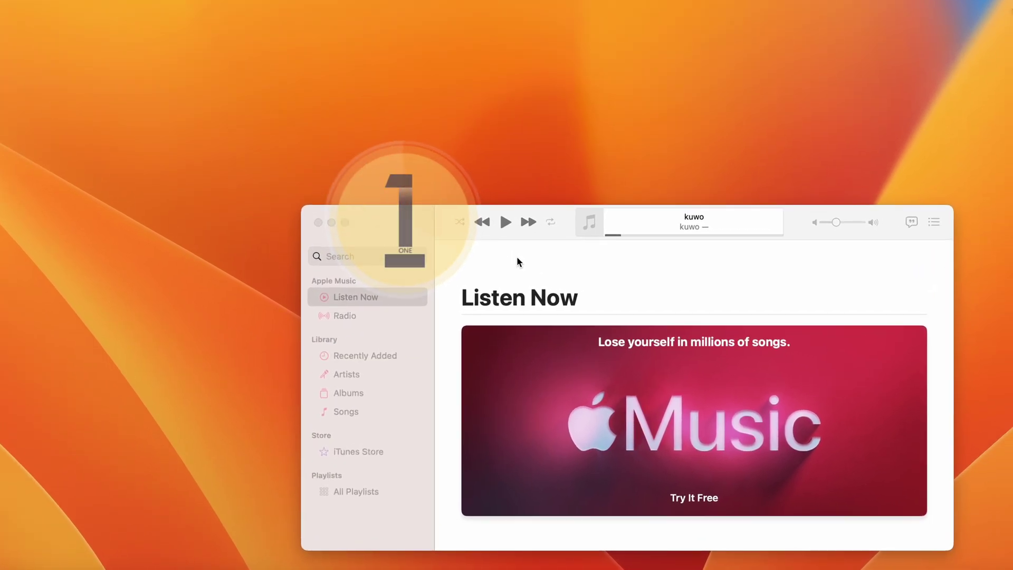
{"action": "left_click_drag", "start_coordinate": [511, 177], "coordinate": [453, 97]}
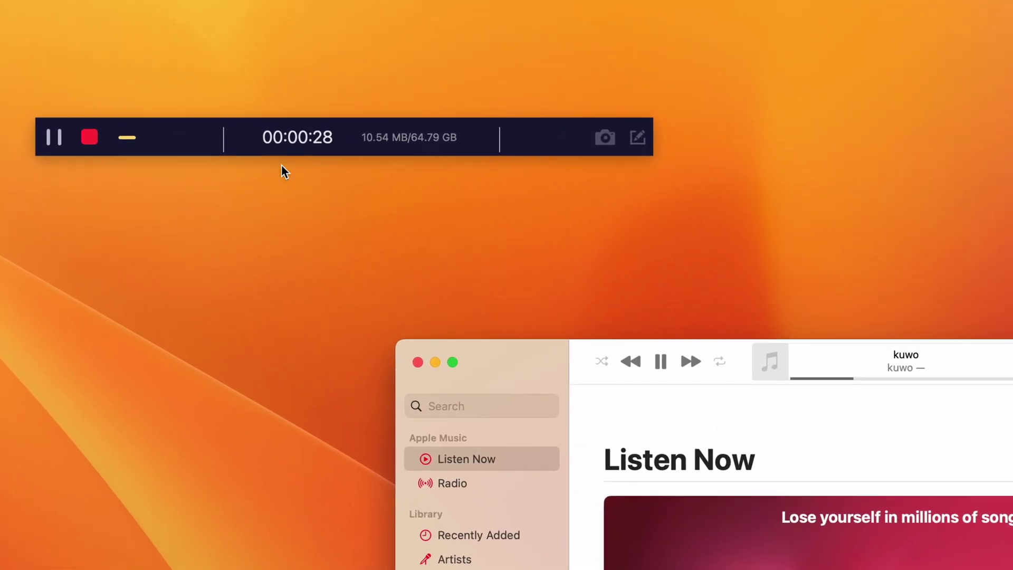
{"action": "left_click", "coordinate": [52, 138]}
{"action": "left_click", "coordinate": [52, 139]}
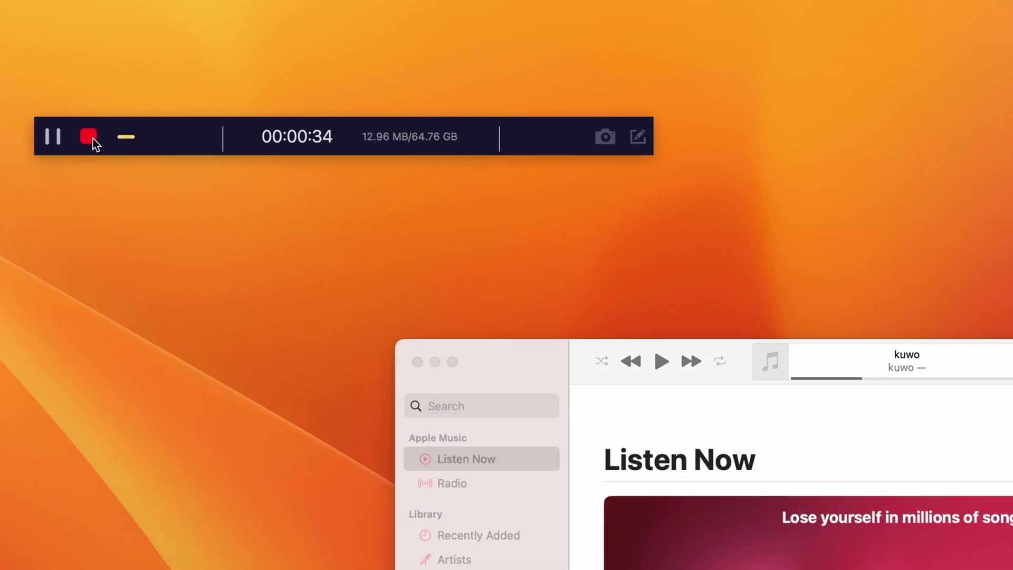
{"action": "left_click", "coordinate": [92, 138]}
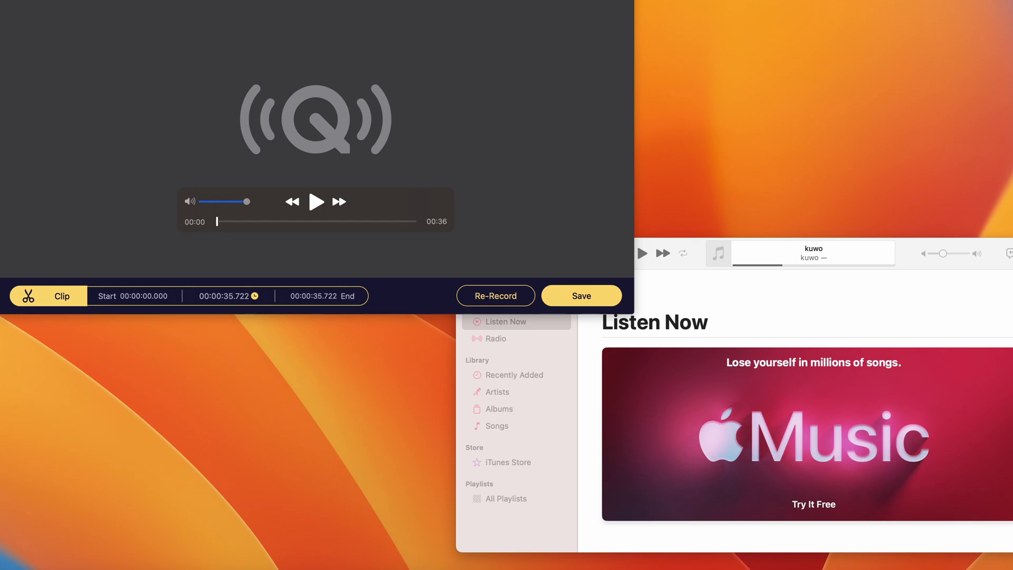
{"action": "left_click_drag", "start_coordinate": [285, 0], "coordinate": [364, 57]}
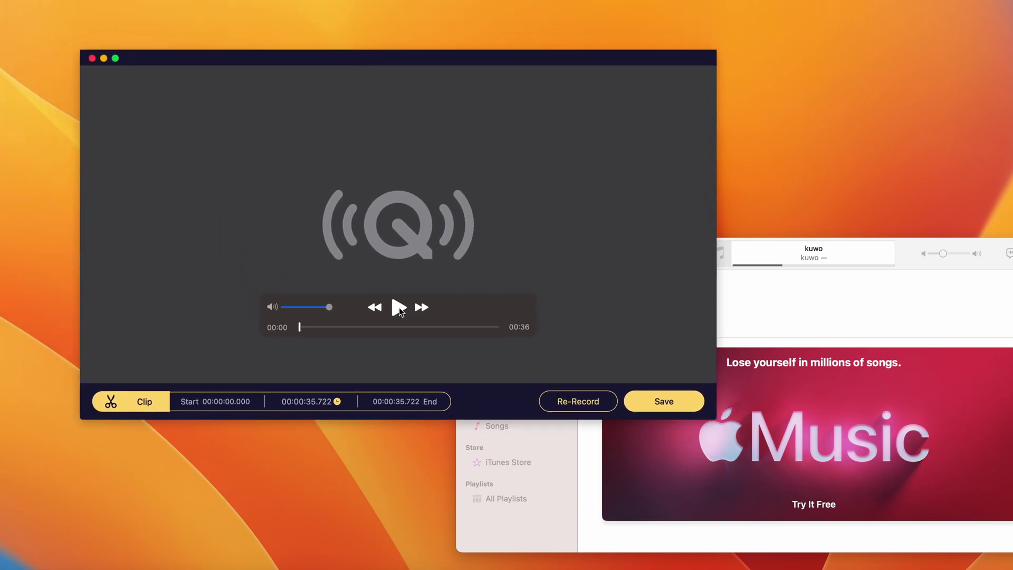
Play back the recorded audio, save it, and move the recordings list window into view
{"action": "left_click", "coordinate": [399, 307]}
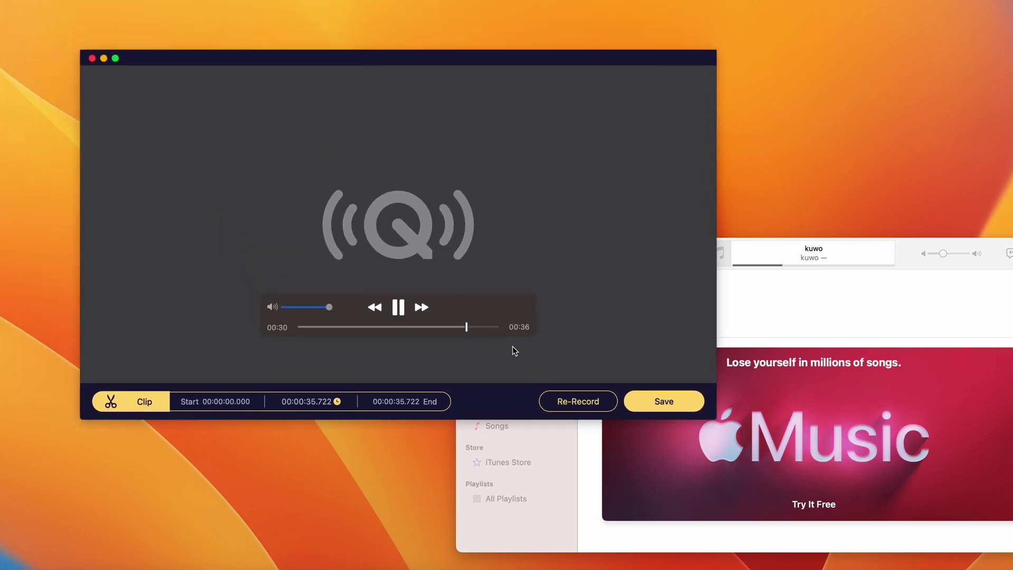
{"action": "left_click", "coordinate": [660, 400]}
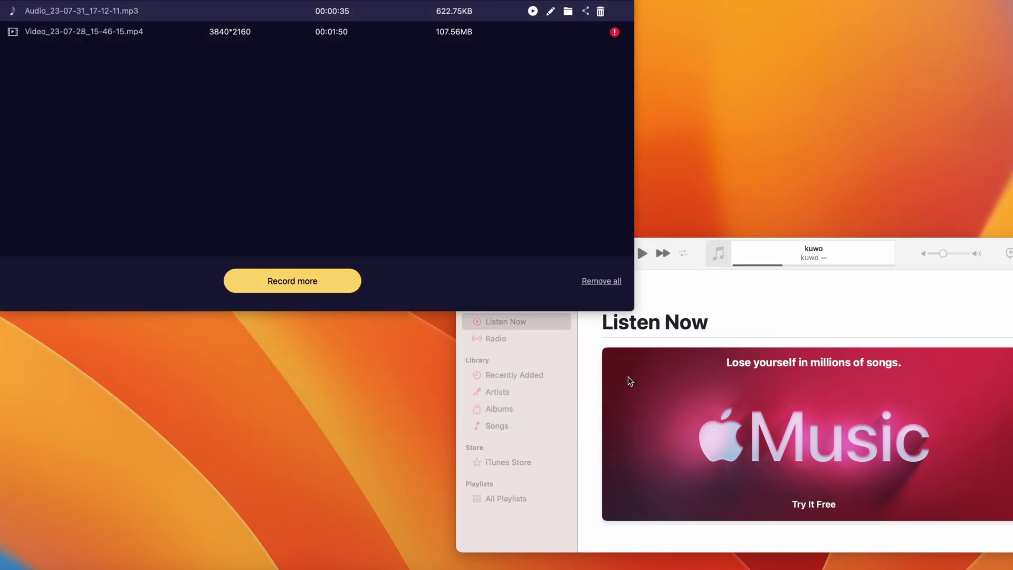
{"action": "left_click_drag", "start_coordinate": [427, 0], "coordinate": [505, 65]}
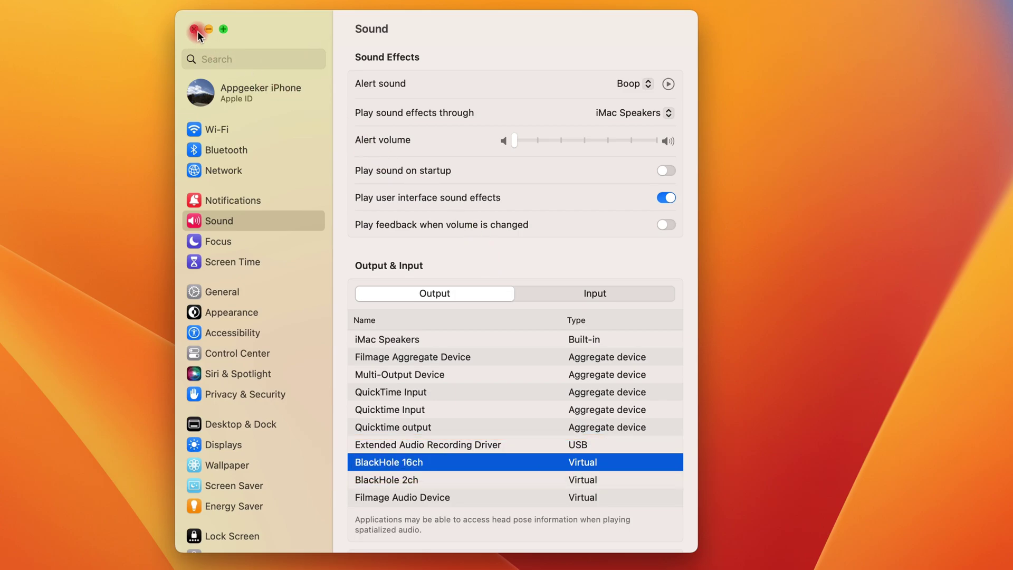
Close System Settings, switch to Audacity, and set its recording device to Soundflower (2ch)
{"action": "left_click", "coordinate": [196, 31]}
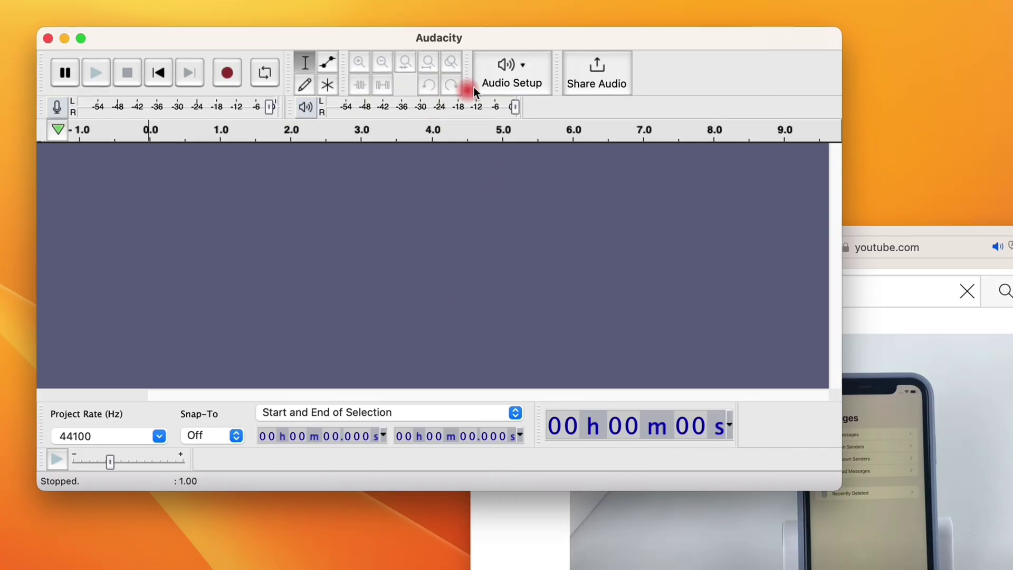
{"action": "left_click", "coordinate": [516, 76]}
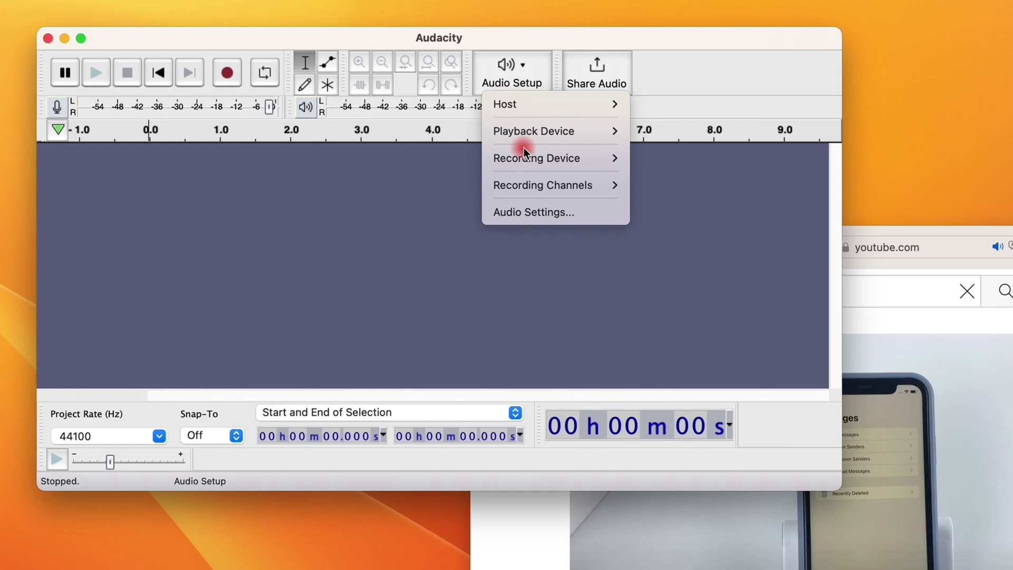
{"action": "mouse_move", "coordinate": [516, 156]}
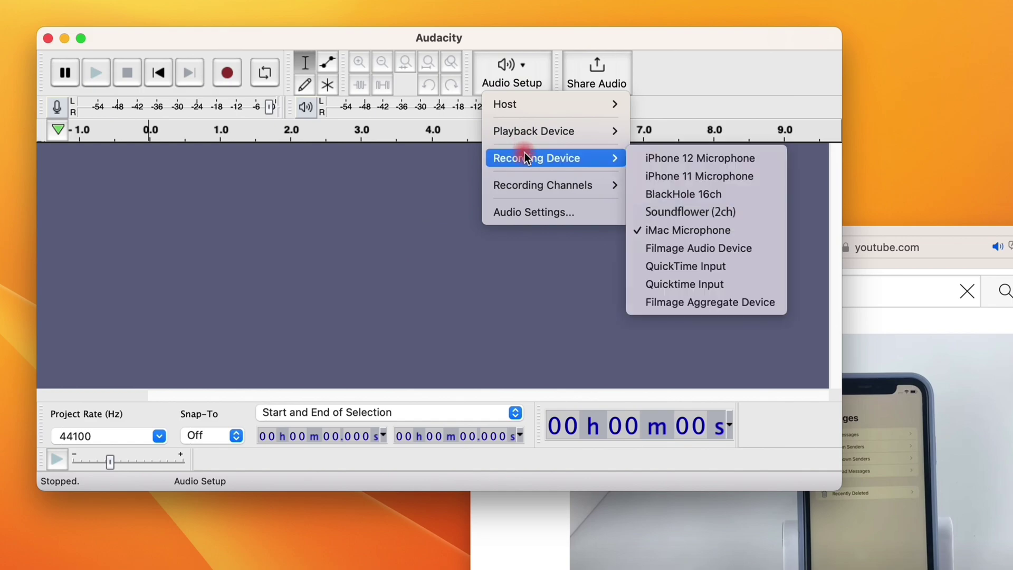
{"action": "left_click", "coordinate": [757, 213]}
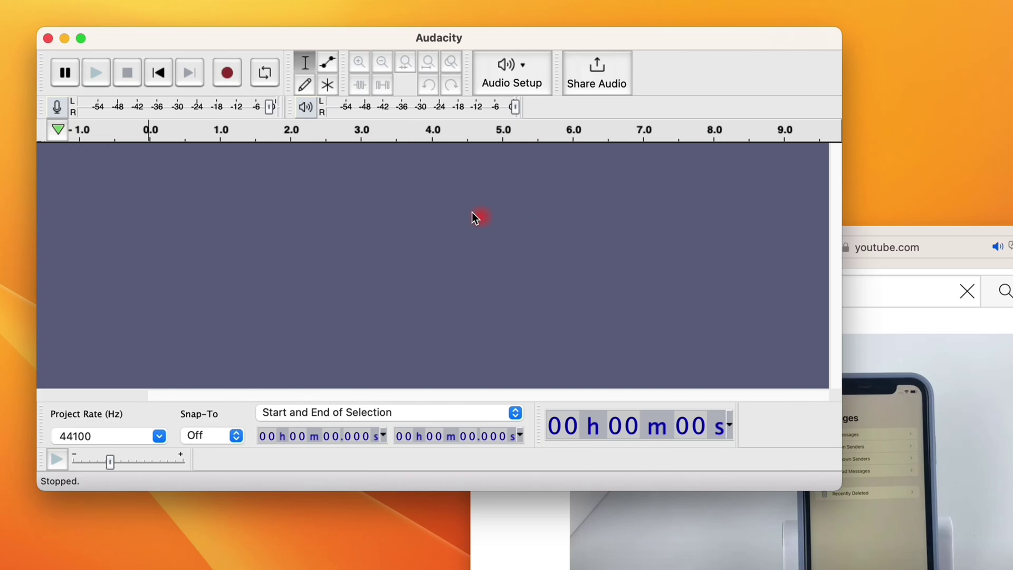
Record the YouTube video's audio with one pause and resume, stop the recording, and place the cursor in the recorded track
{"action": "left_click", "coordinate": [225, 73]}
{"action": "left_click", "coordinate": [66, 74]}
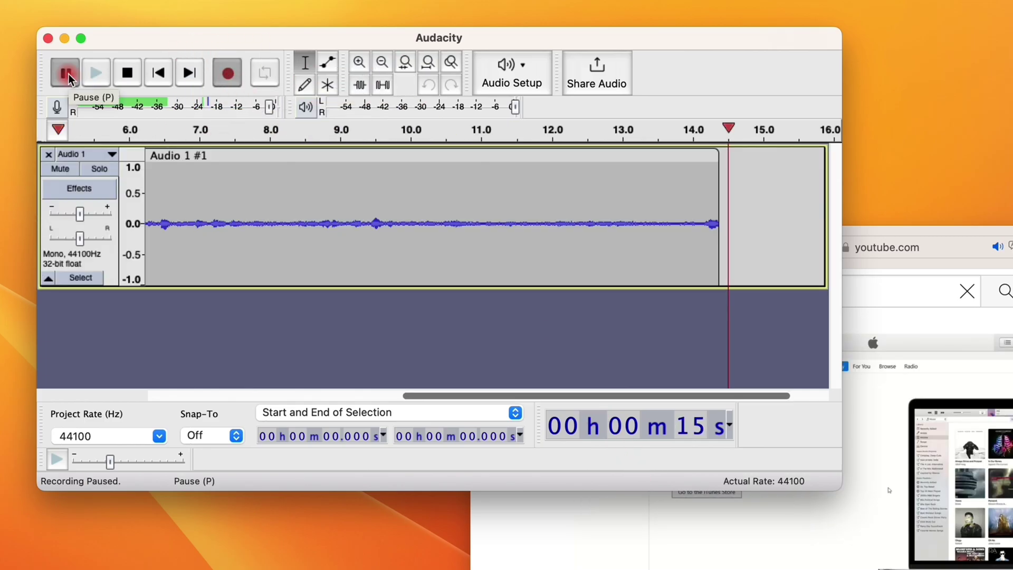
{"action": "left_click", "coordinate": [69, 74]}
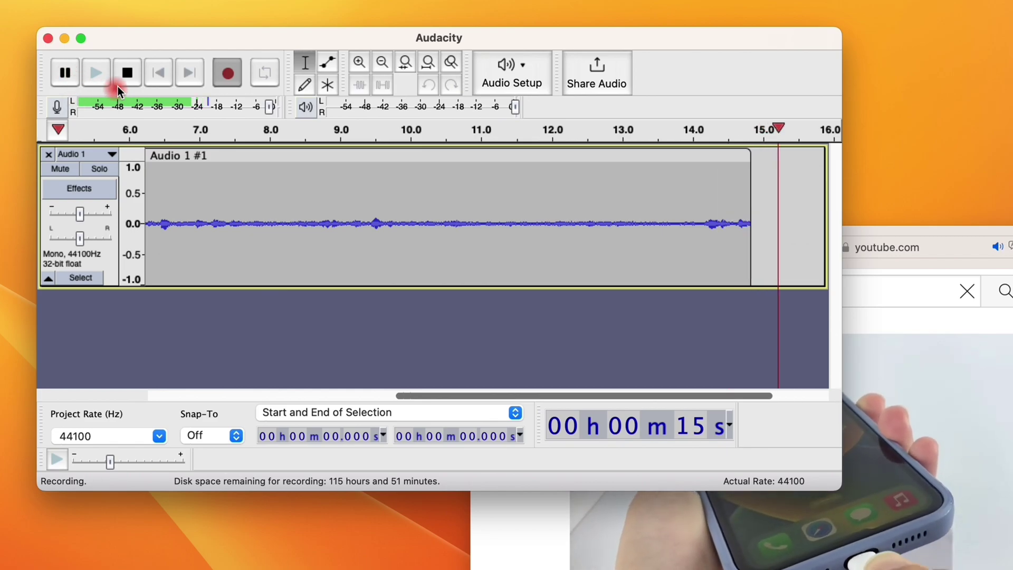
{"action": "left_click", "coordinate": [126, 72]}
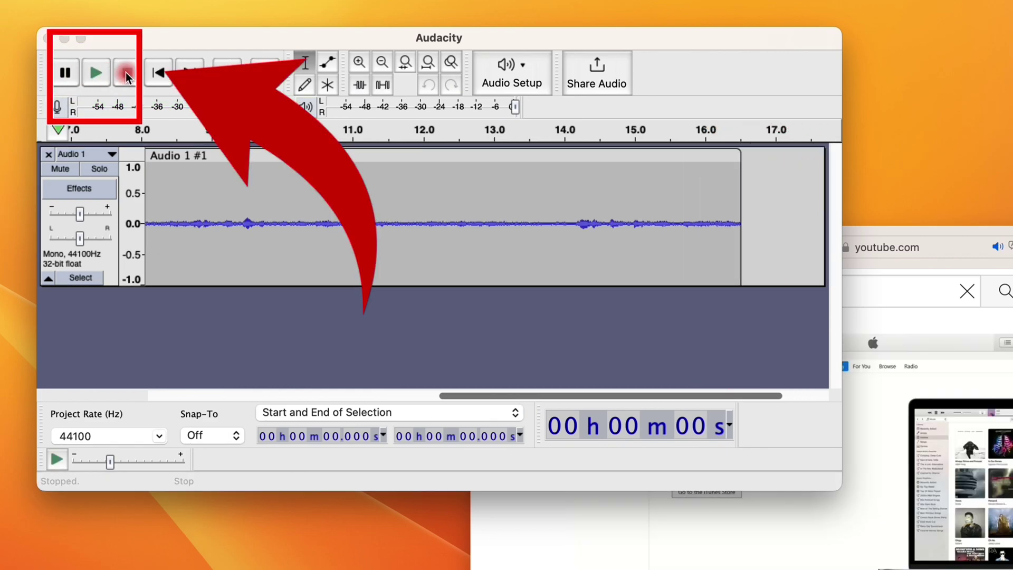
{"action": "left_click", "coordinate": [172, 211]}
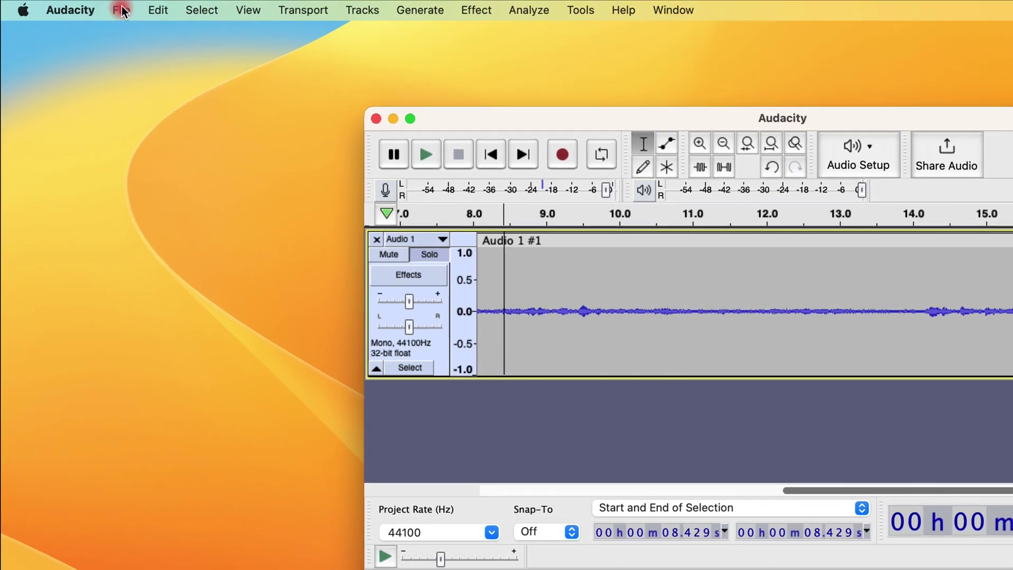
Export the recording to Documents as 1.wav in WAV (Microsoft) format with Signed 16-bit PCM encoding, leaving the metadata tags empty
{"action": "left_click", "coordinate": [103, 8]}
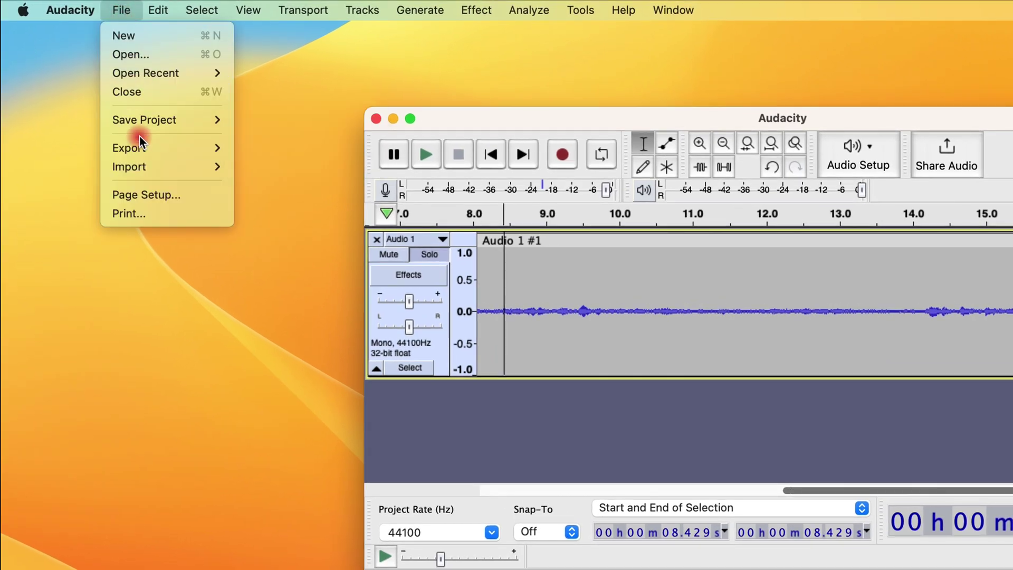
{"action": "mouse_move", "coordinate": [143, 149]}
{"action": "left_click", "coordinate": [302, 204]}
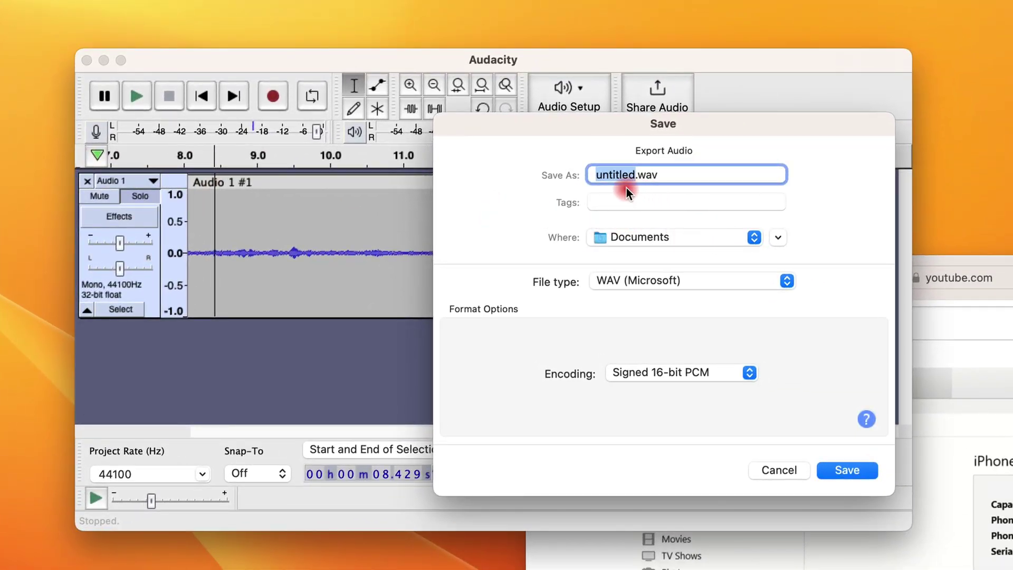
{"action": "type", "text": "1"}
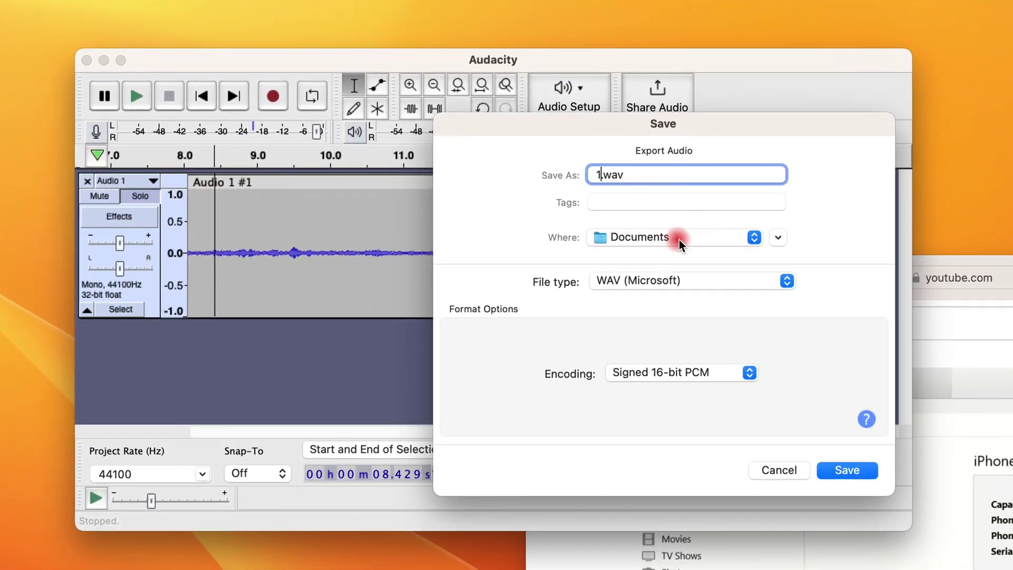
{"action": "left_click", "coordinate": [846, 470]}
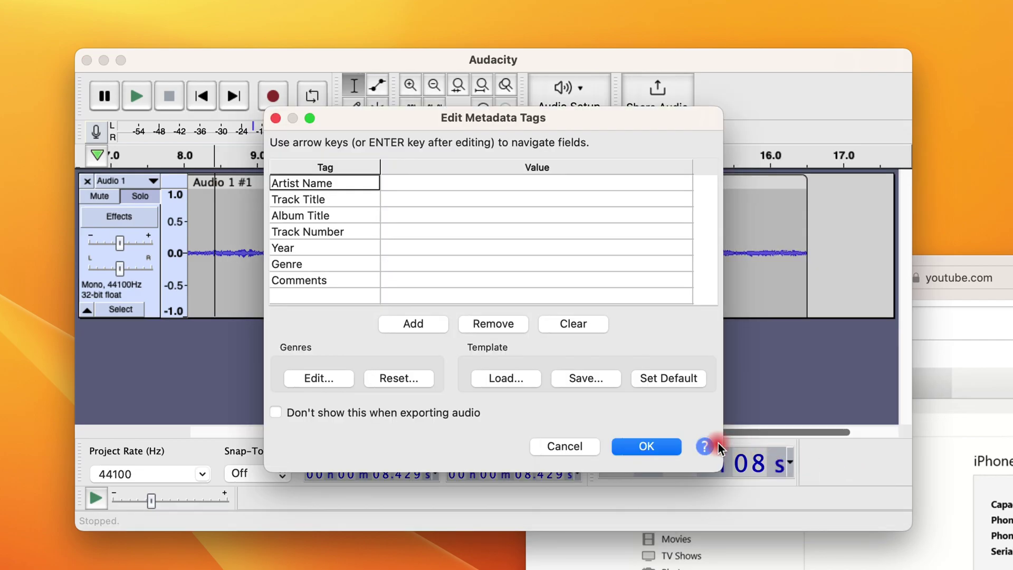
{"action": "left_click", "coordinate": [657, 450]}
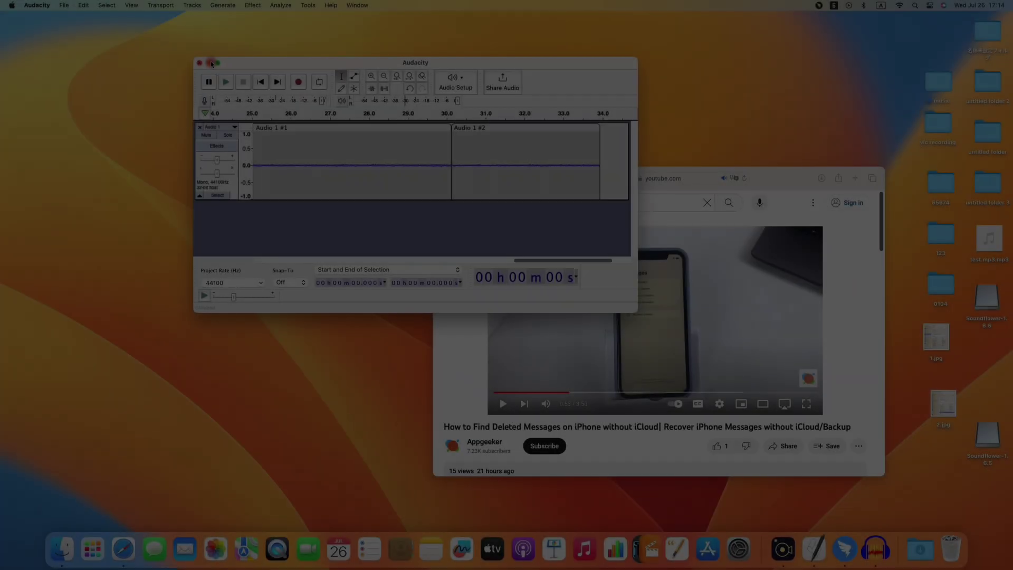
Minimize the Audacity window and the Safari window showing YouTube
{"action": "left_click", "coordinate": [211, 63]}
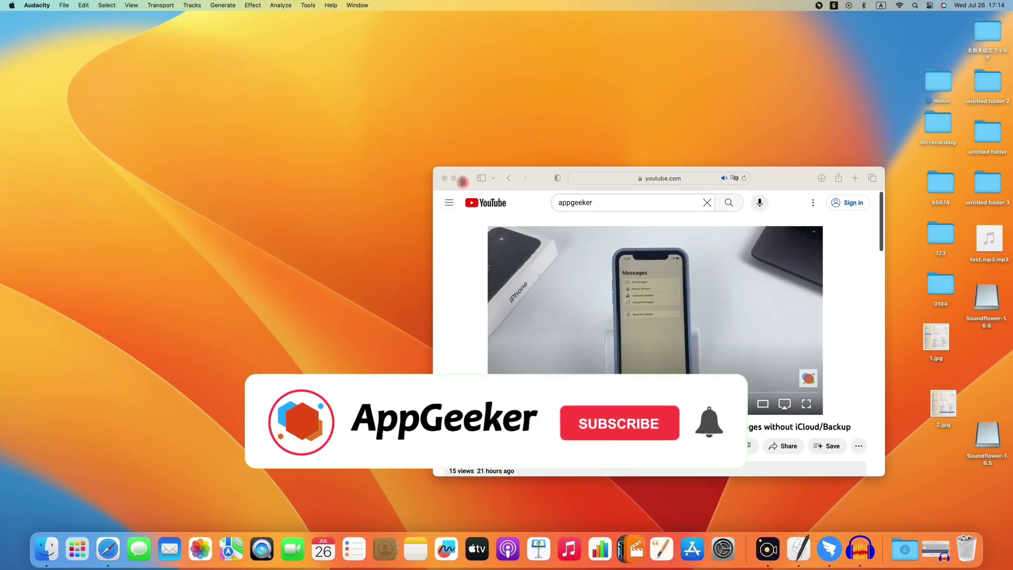
{"action": "left_click", "coordinate": [453, 179]}
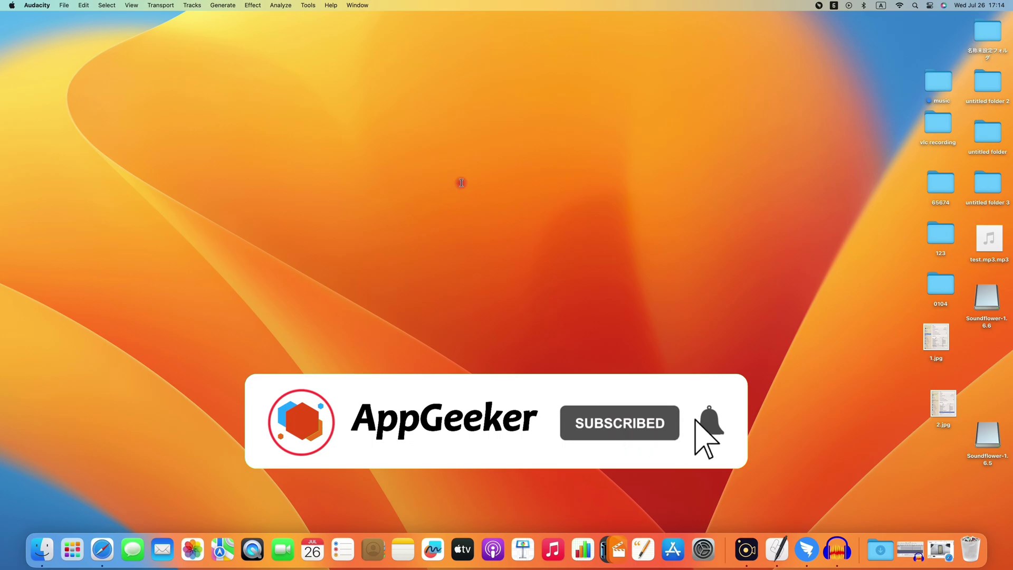